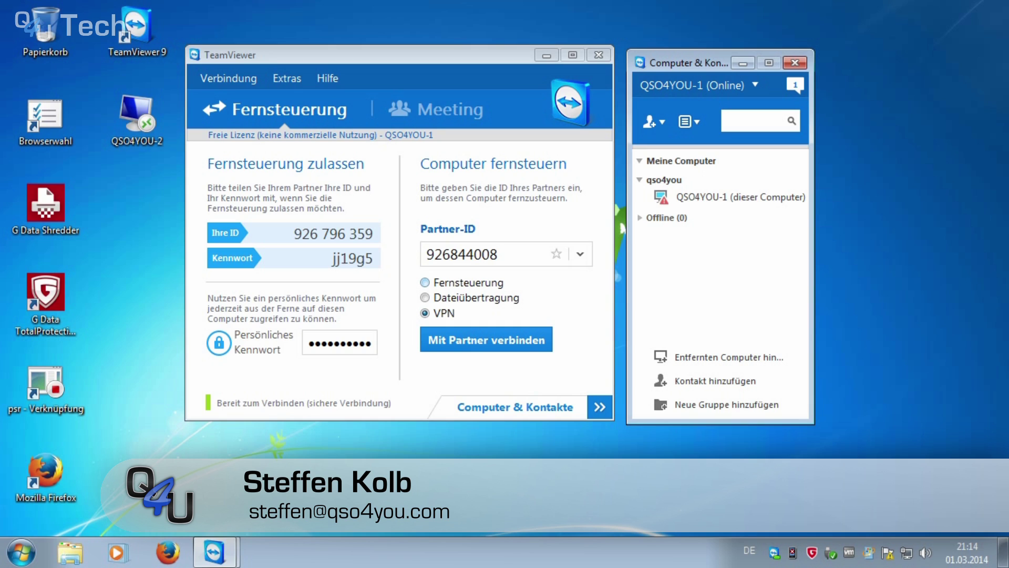
- Start a spontaneous meeting and minimize the Computer & Kontakte window
left_click(451, 109)
type("m")
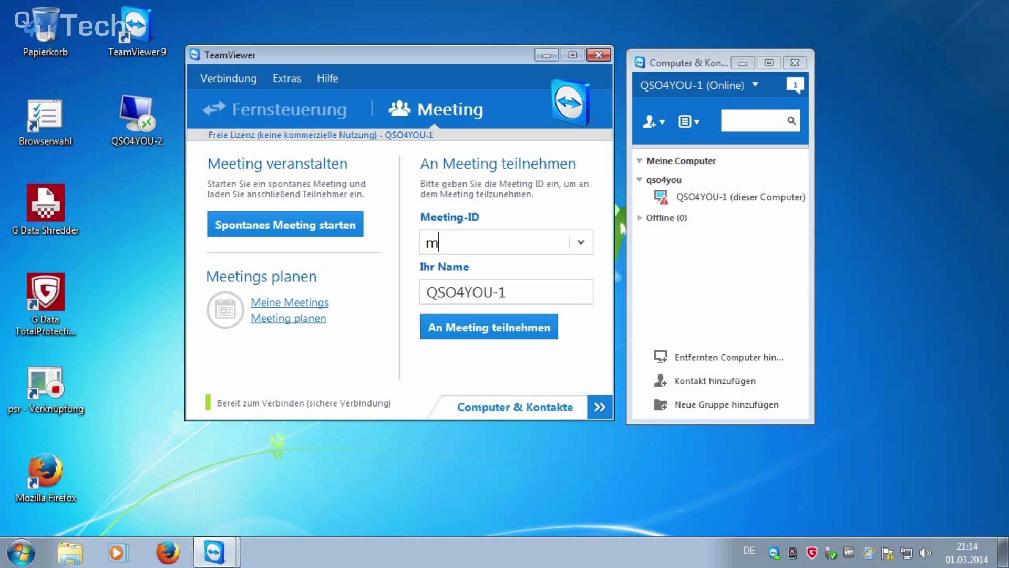
left_click(285, 225)
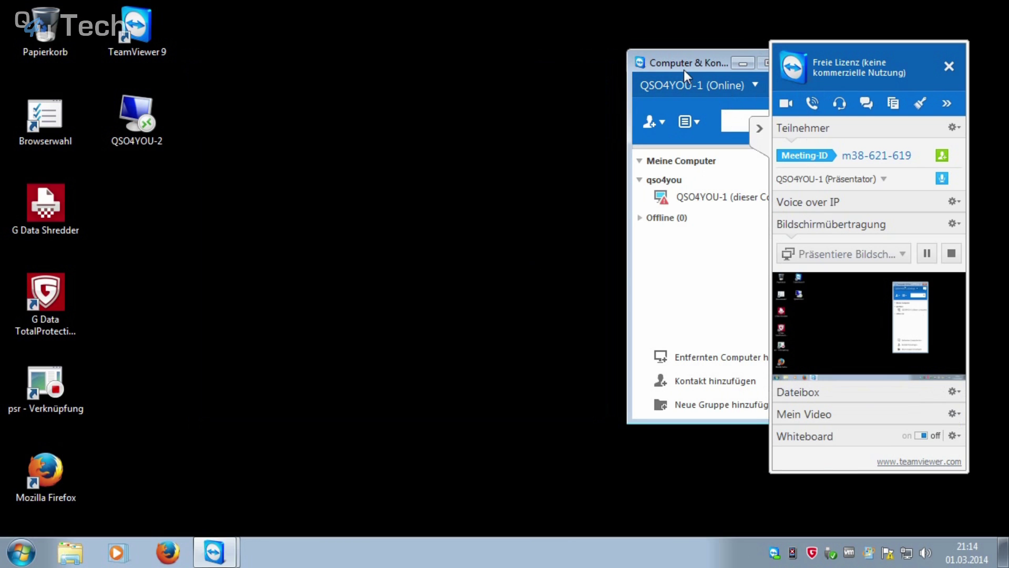
left_click_drag(688, 66, 484, 68)
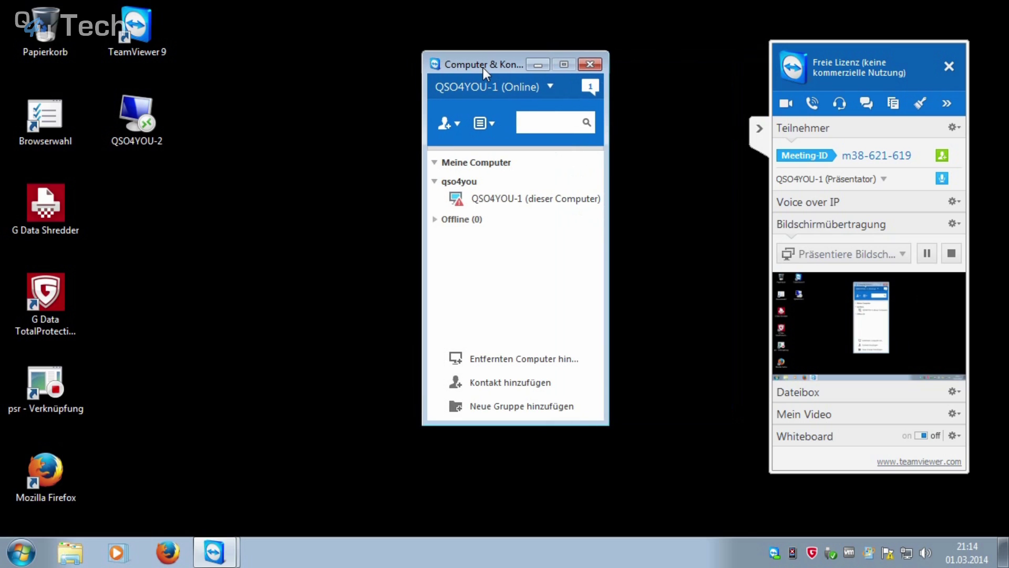
left_click(539, 64)
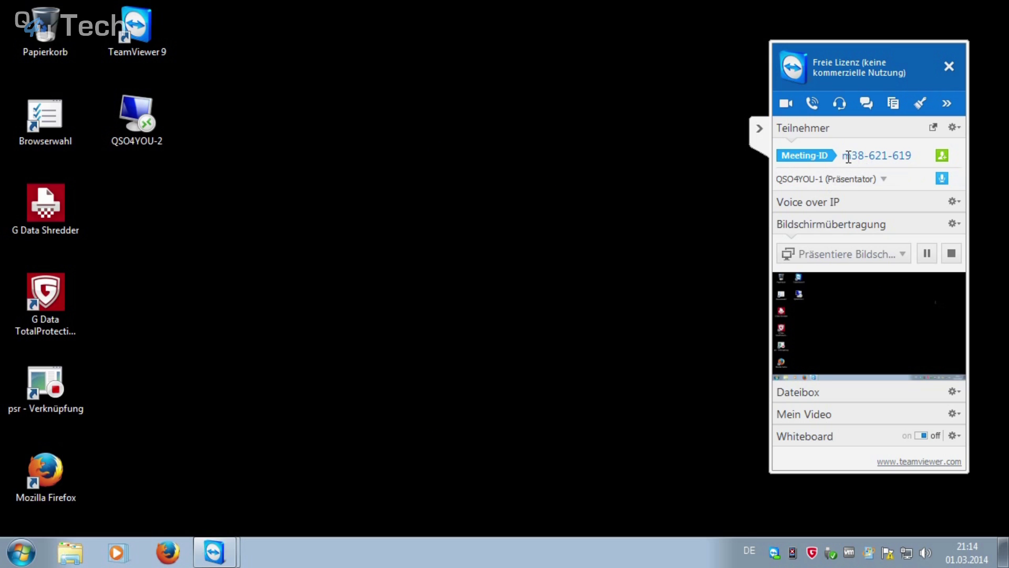
- Copy the complete meeting ID of the running meeting to the clipboard
left_click_drag(842, 156, 915, 152)
right_click(917, 155)
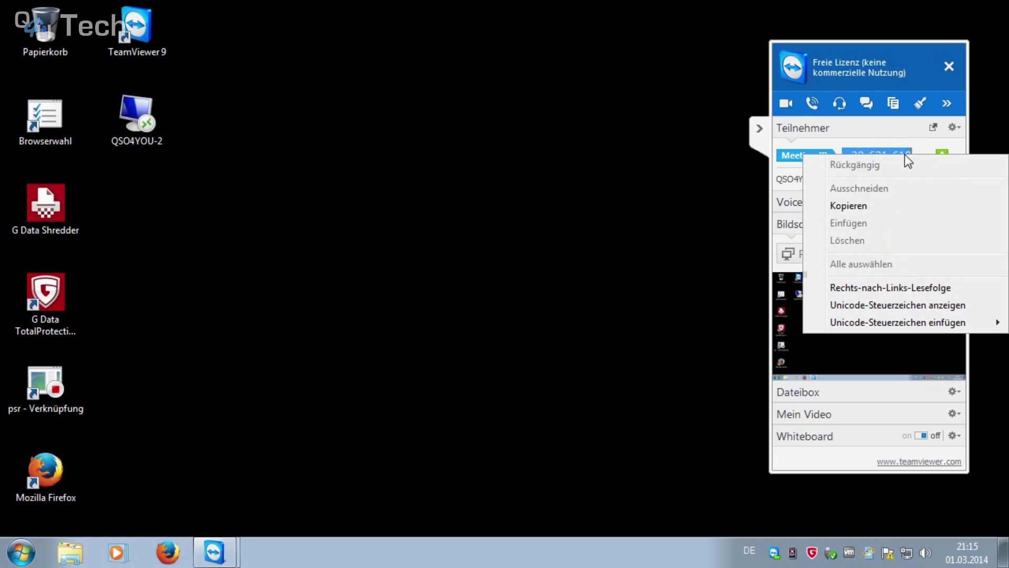
left_click(868, 204)
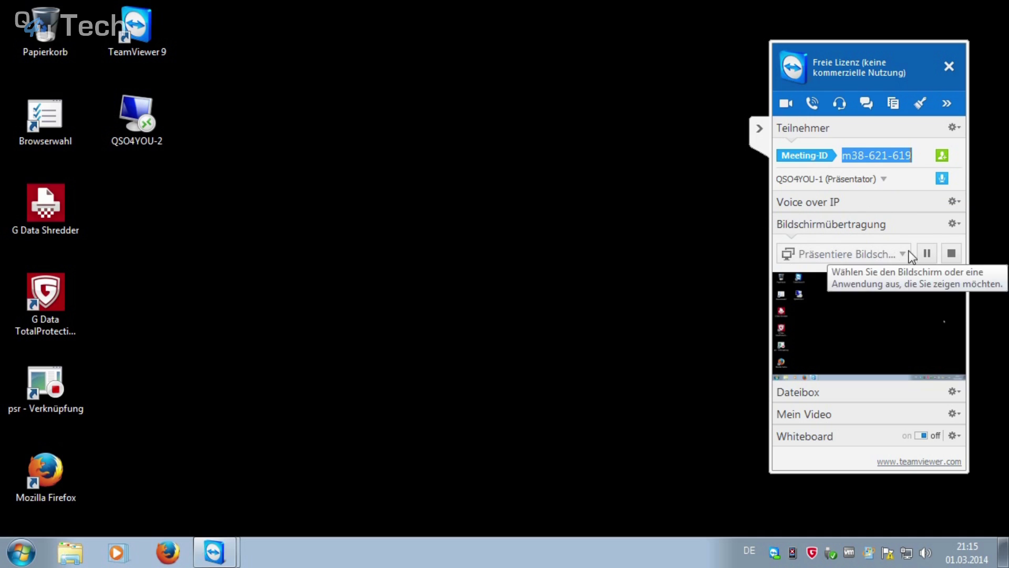
- Close the Voice over IP section of the meeting controls
left_click(953, 203)
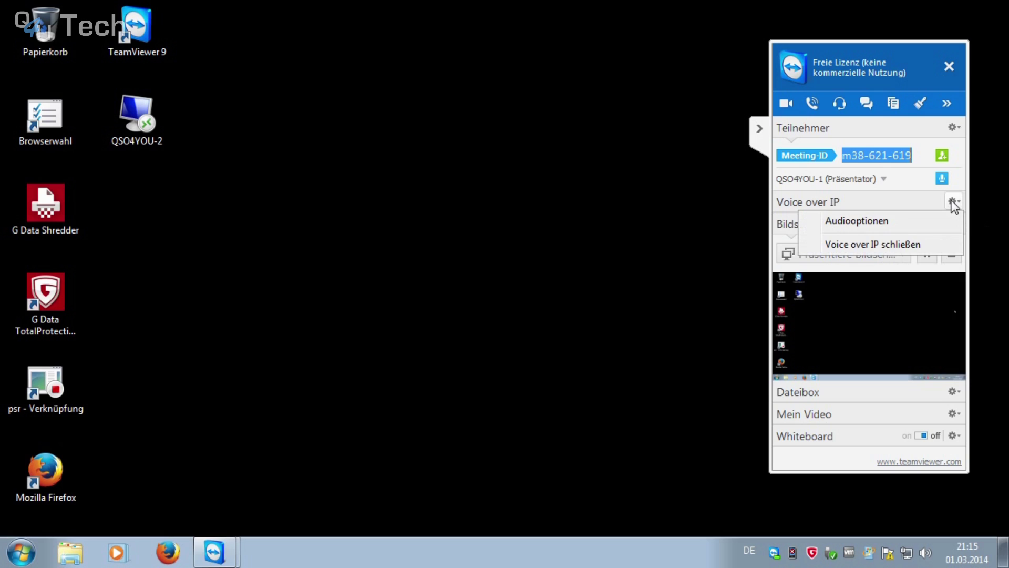
left_click(954, 203)
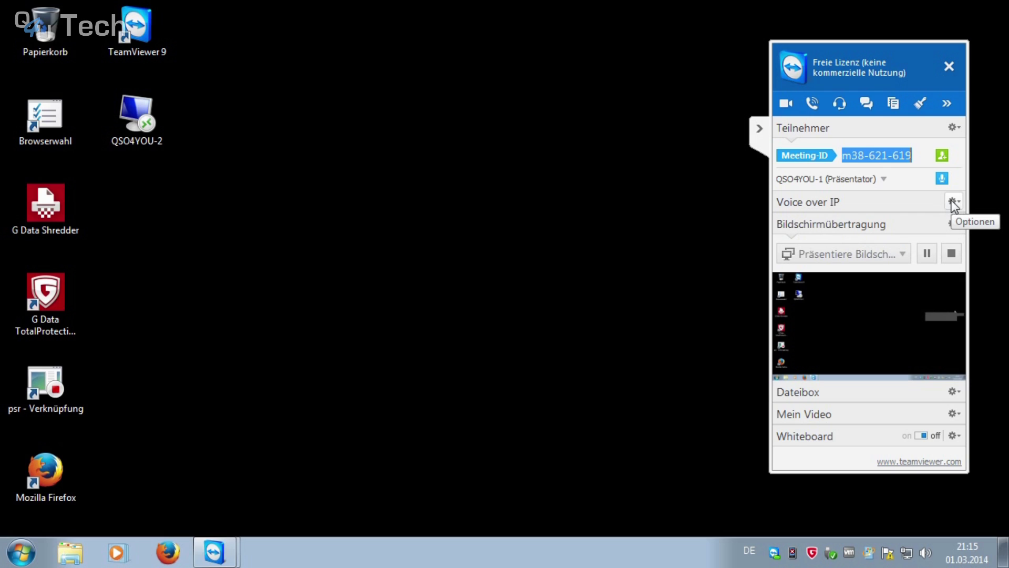
left_click(954, 204)
left_click(918, 244)
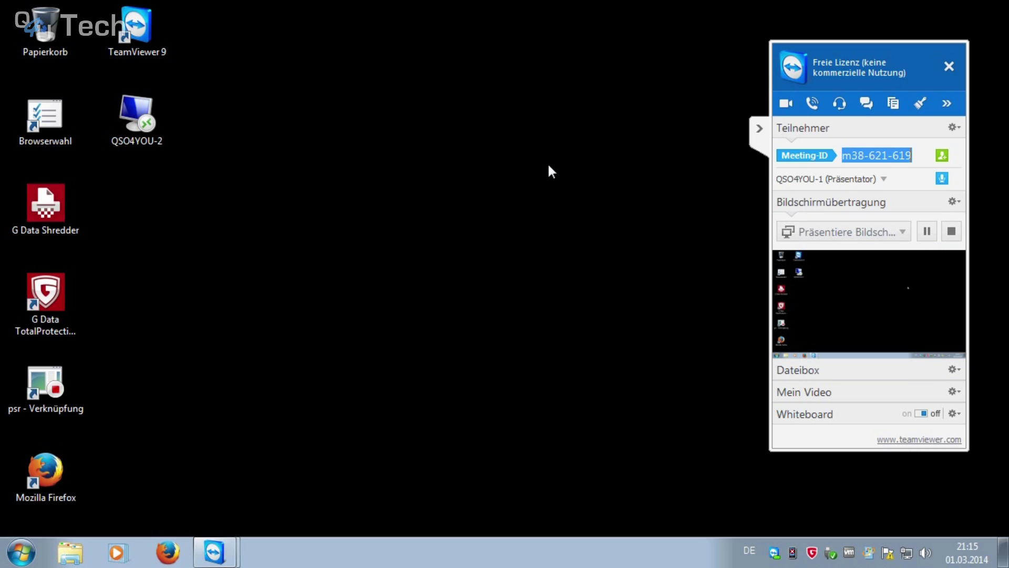
- On the second computer, QSO4YOU-2, enter the copied meeting ID in TeamViewer and join the meeting
mouse_move(214, 552)
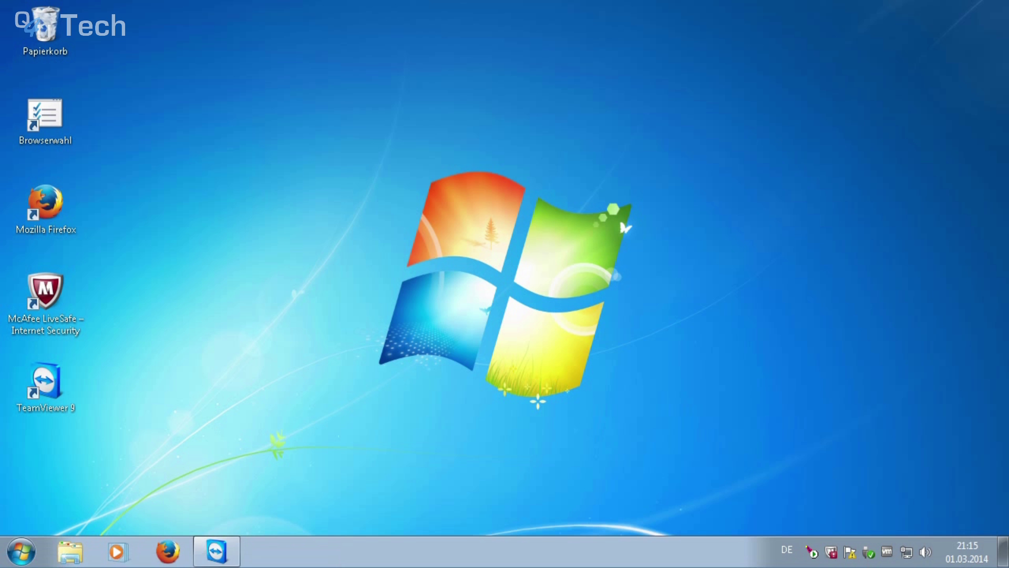
left_click_drag(387, 253, 631, 178)
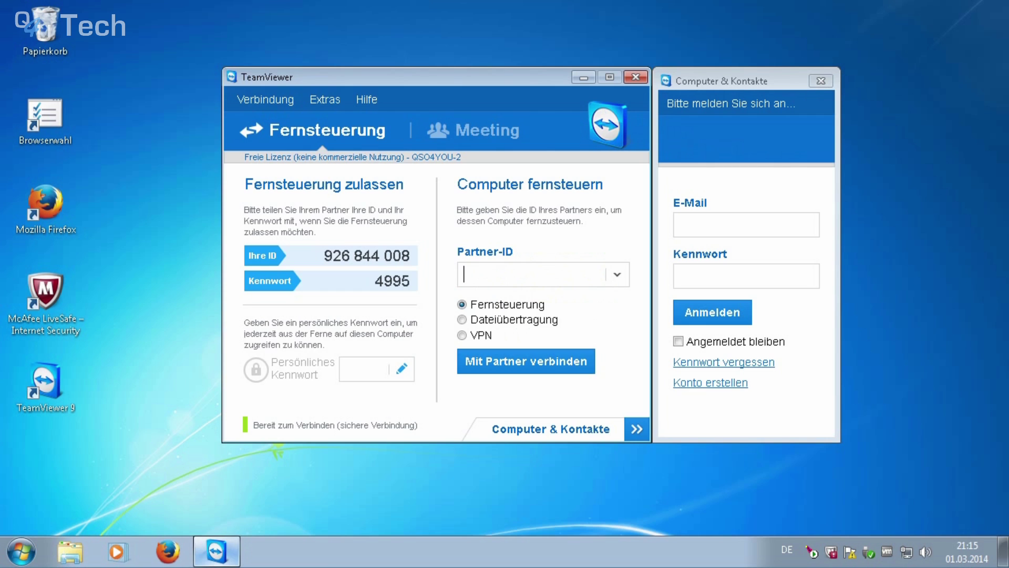
key("ctrl+Tab")
type("m")
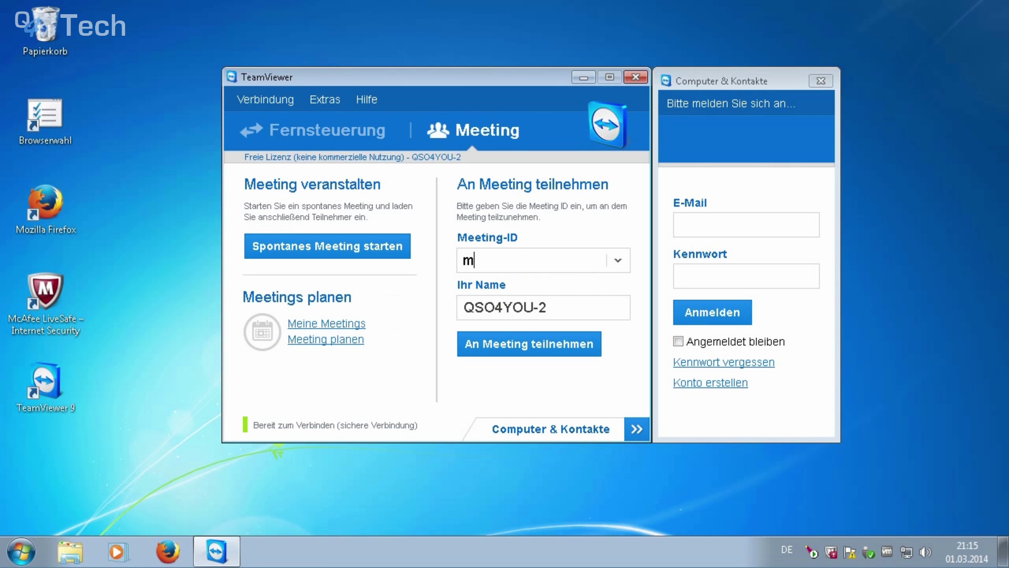
key("ctrl+a")
right_click(505, 252)
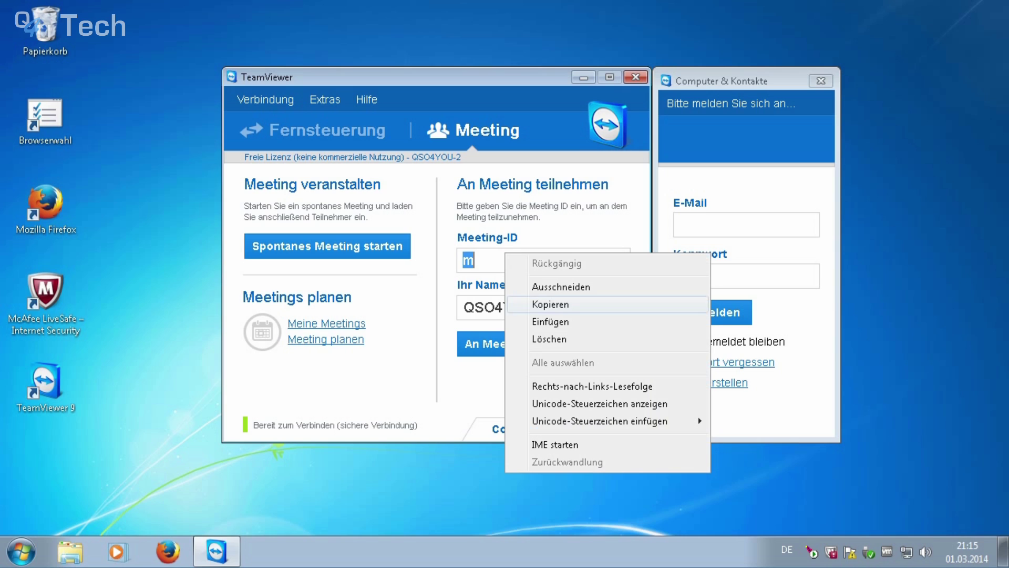
left_click(550, 321)
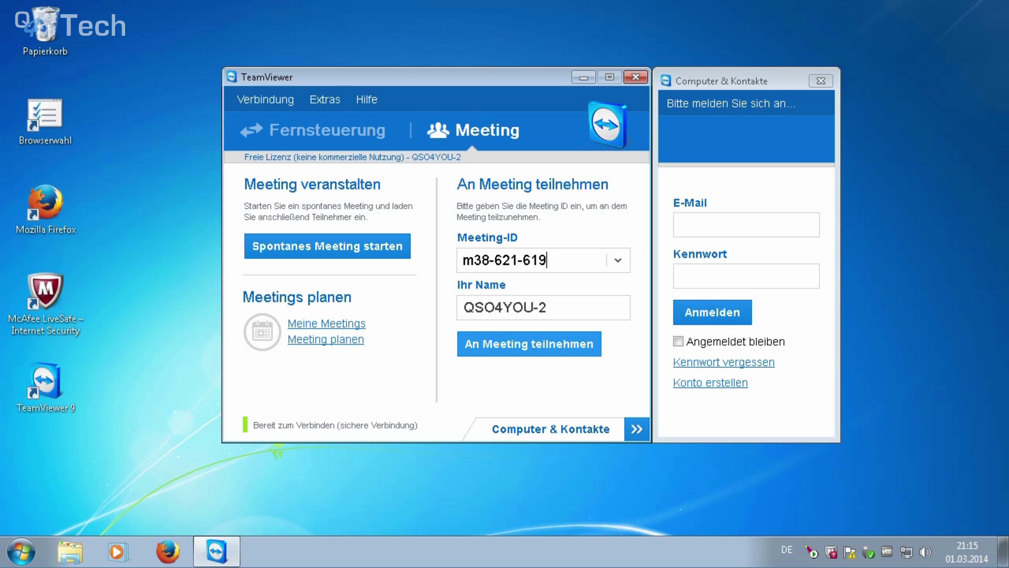
key("Return")
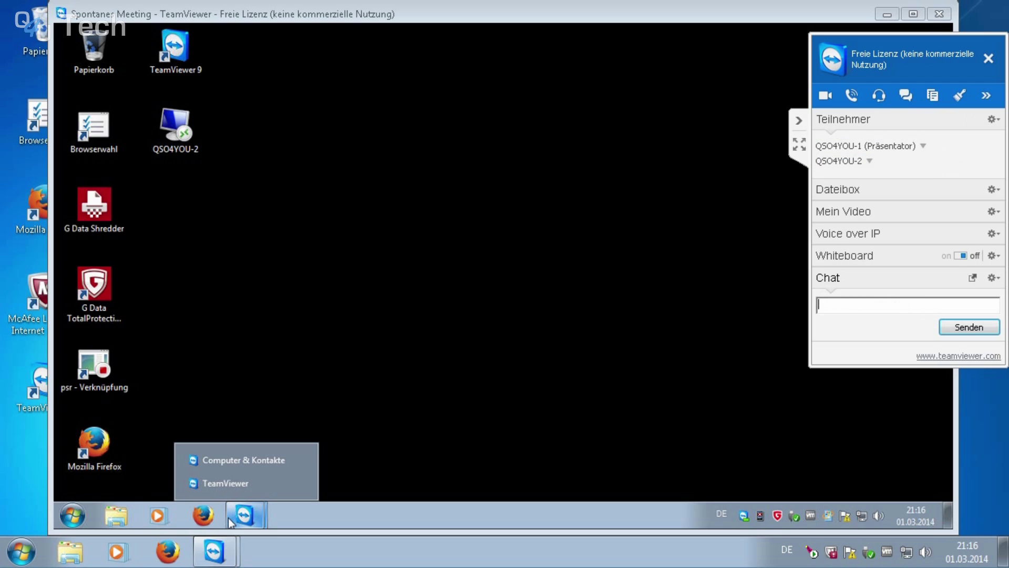
- Send the message "ljaöklfj" in the meeting chat from QSO4YOU-2
type("ljaöklfj")
key("Return")
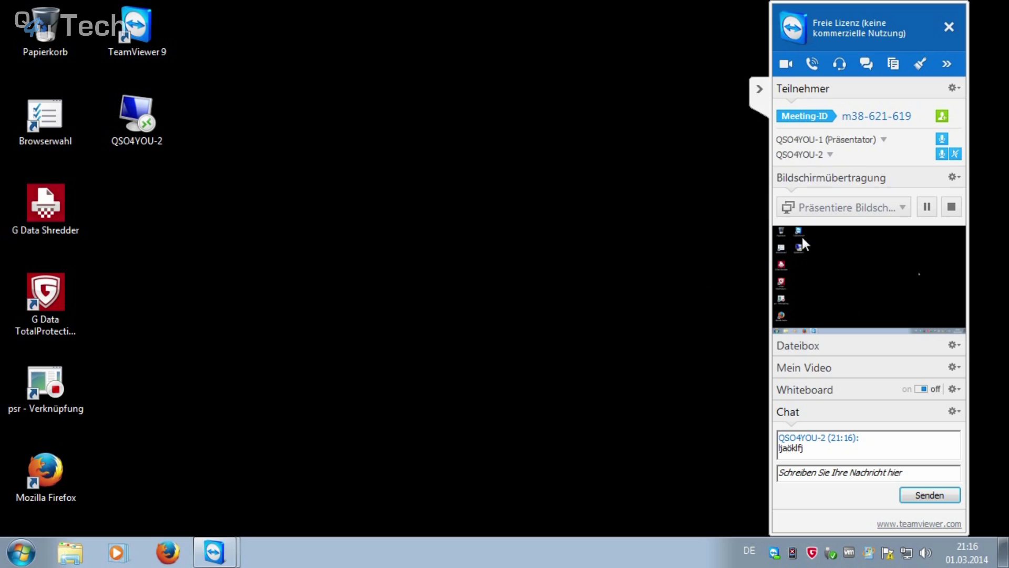
- On the presenter's computer, examine which screen areas can be presented under Bildschirmübertragung
left_click(859, 208)
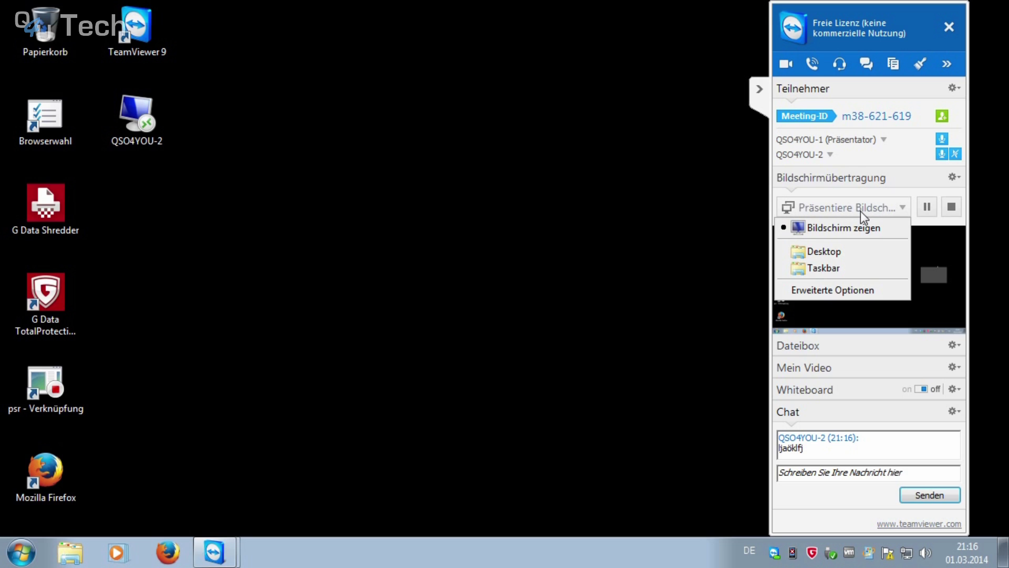
left_click(654, 223)
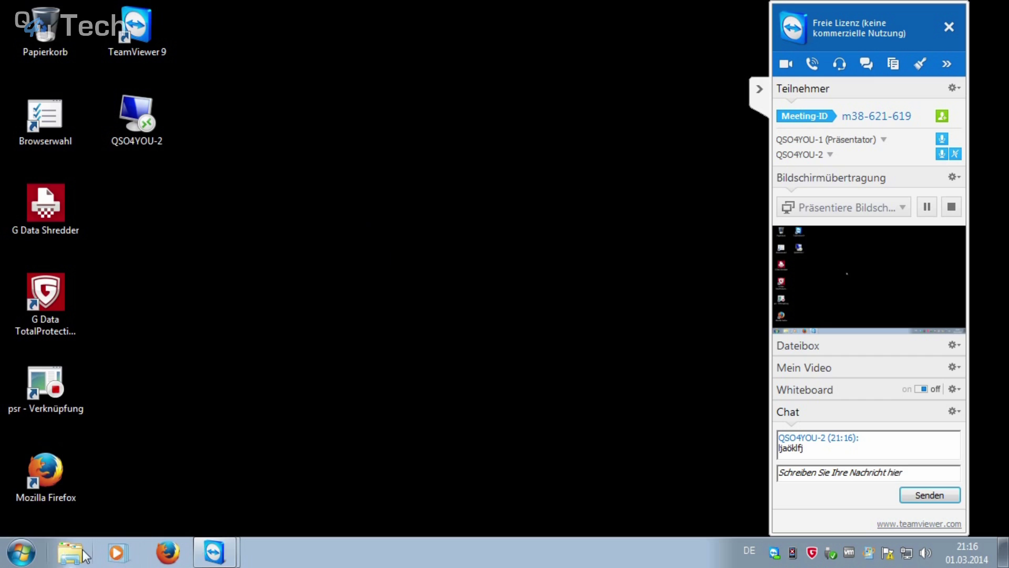
left_click(30, 546)
left_click(31, 547)
- Open the e-mail or phone invitation for participants, review its message text and cancel the invitation
left_click(943, 117)
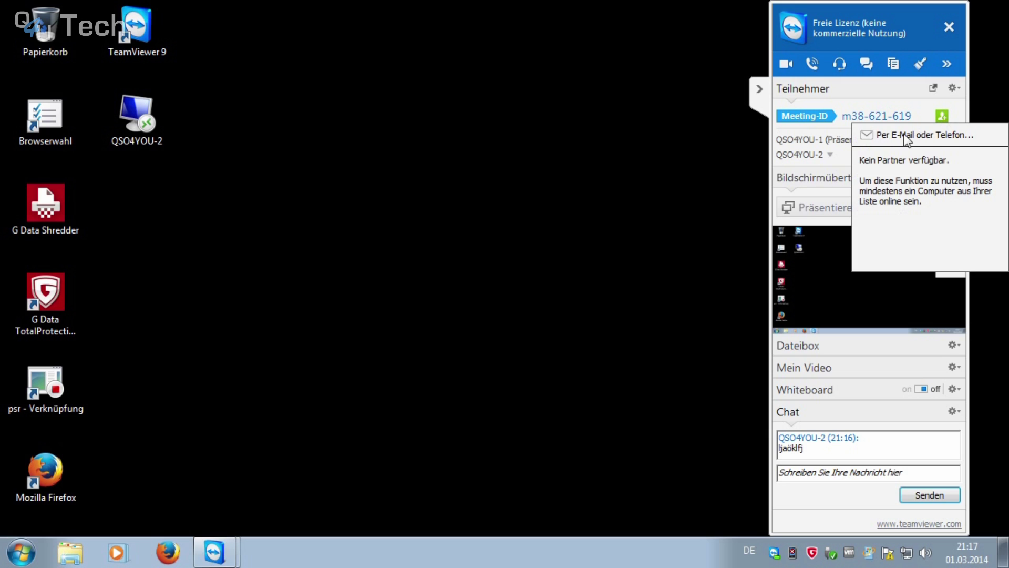
left_click(887, 135)
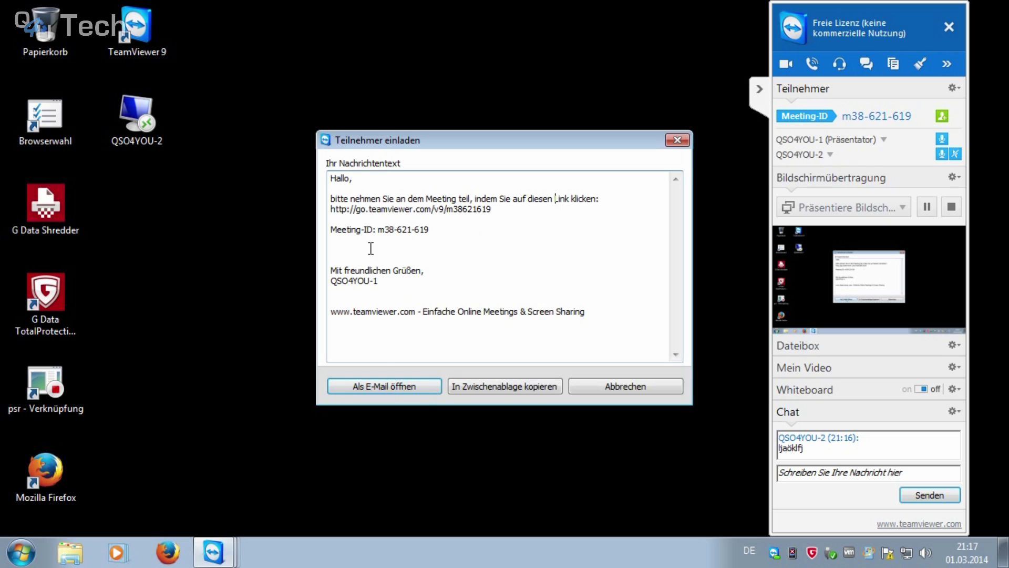
left_click_drag(331, 198, 414, 198)
left_click(444, 290)
left_click(439, 222)
left_click(607, 389)
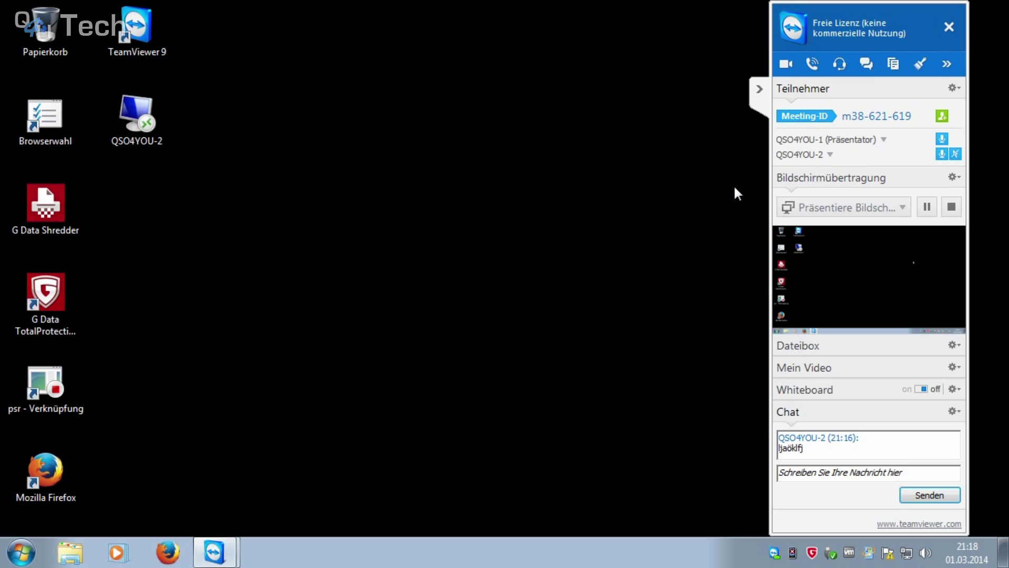
- Switch on the whiteboard and draw several thick green freehand strokes across the desktop with the highlighter
left_click(915, 390)
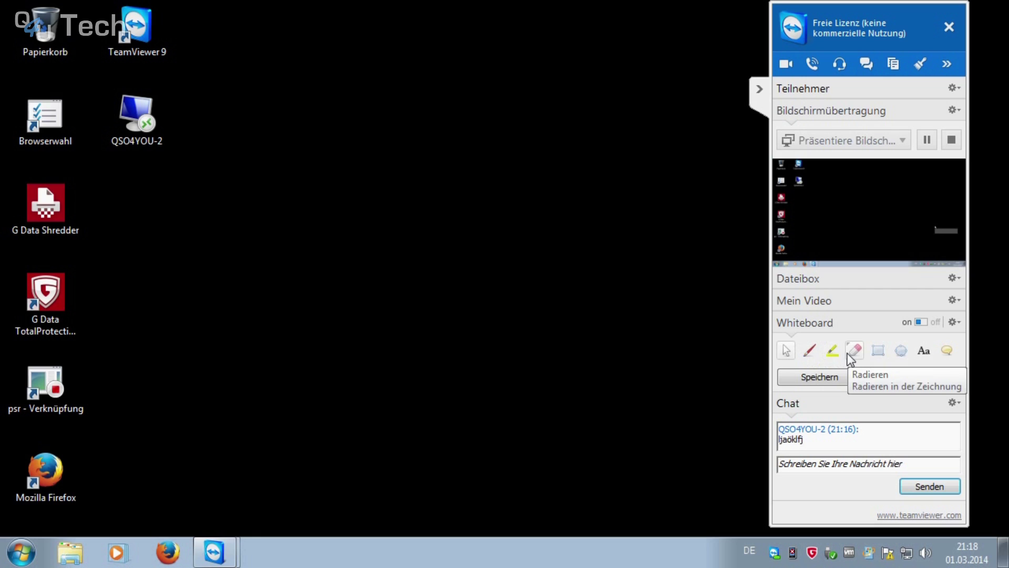
left_click(831, 351)
mouse_move(426, 116)
left_mouse_down()
mouse_move(259, 140)
mouse_move(302, 225)
mouse_move(585, 189)
mouse_move(551, 232)
mouse_move(554, 289)
left_mouse_up()
left_click_drag(420, 308, 578, 327)
left_click_drag(552, 282, 559, 423)
left_click_drag(521, 396, 490, 432)
left_click_drag(555, 442, 602, 442)
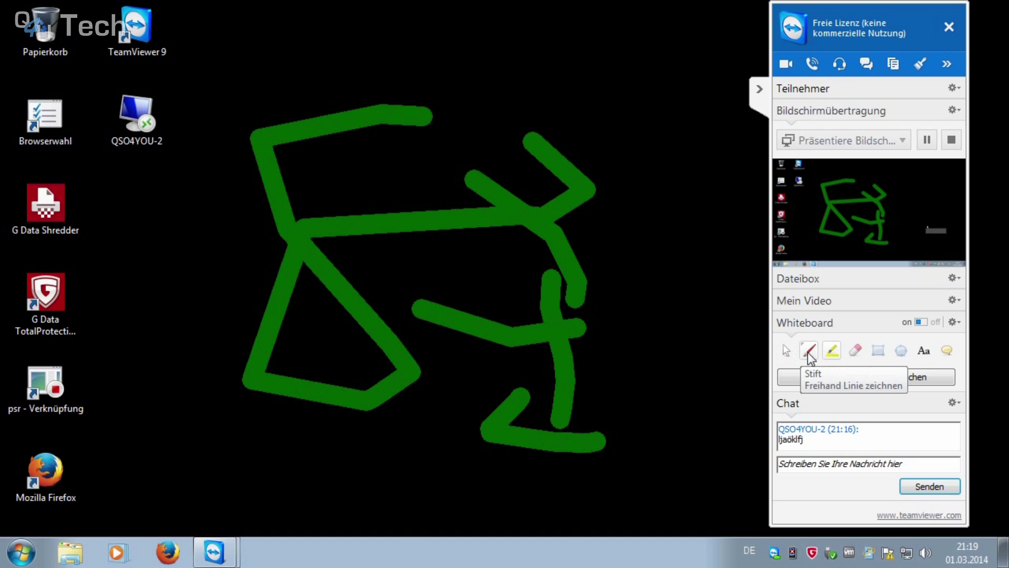
- Toggle the whiteboard off and on, and erase parts of the green drawing with the eraser
left_click(920, 325)
left_click(920, 325)
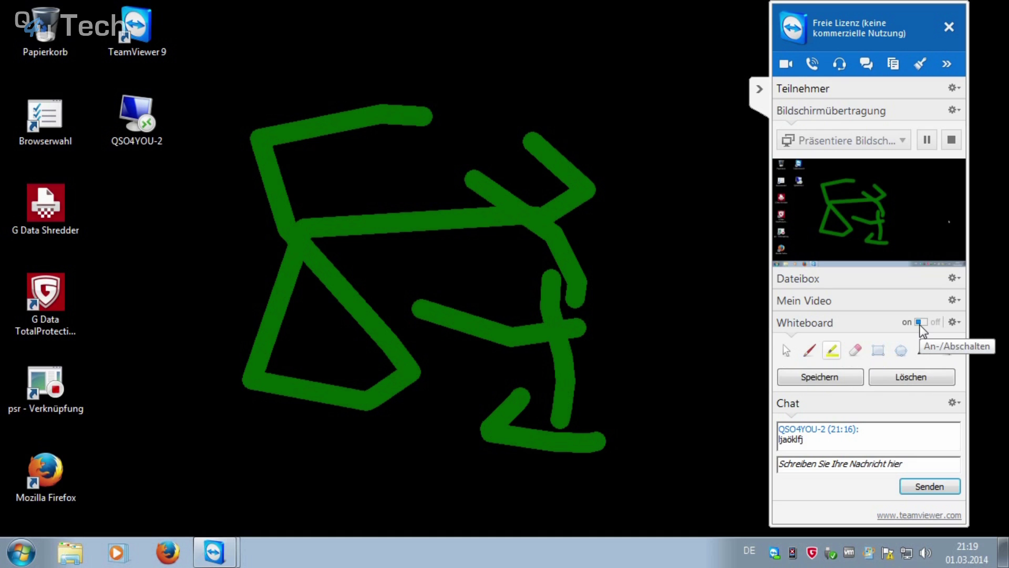
left_click(856, 351)
mouse_move(536, 205)
left_mouse_down()
mouse_move(191, 304)
mouse_move(221, 200)
mouse_move(287, 259)
mouse_move(308, 94)
mouse_move(257, 165)
mouse_move(304, 325)
mouse_move(324, 237)
mouse_move(405, 356)
mouse_move(337, 371)
mouse_move(416, 370)
mouse_move(244, 372)
mouse_move(339, 406)
mouse_move(261, 380)
mouse_move(282, 288)
mouse_move(255, 356)
left_mouse_up()
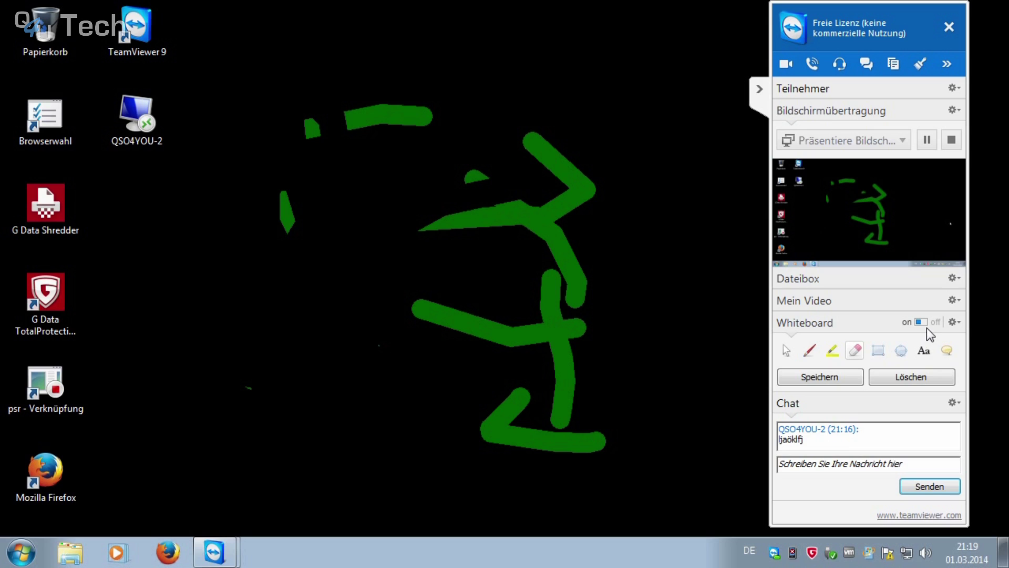
- Draw a large red ellipse over the green drawing and add the text "kjaölfjf" on it
left_click(900, 350)
mouse_move(239, 93)
left_mouse_down()
mouse_move(331, 180)
mouse_move(566, 308)
left_mouse_up()
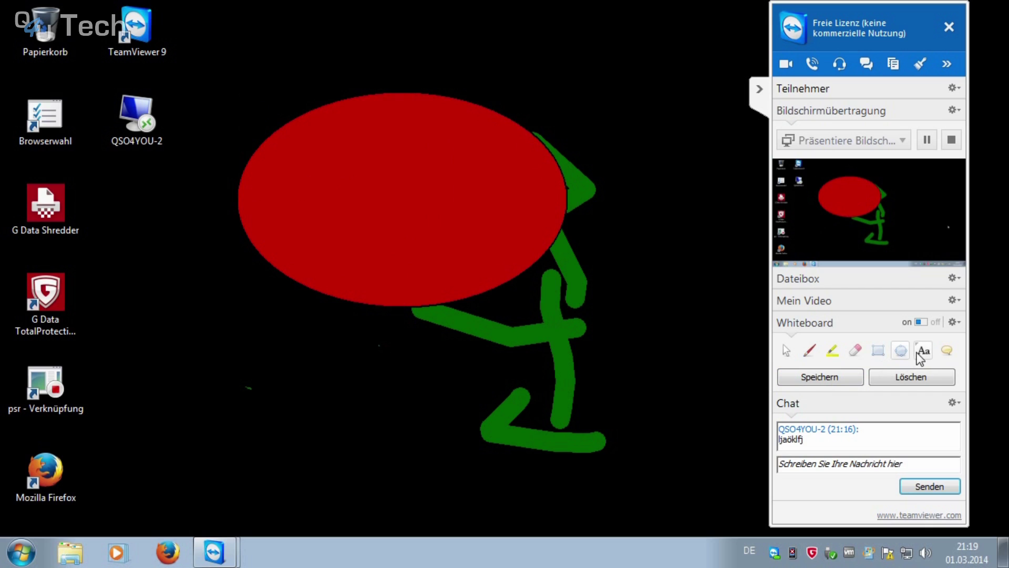
left_click(930, 353)
left_click(316, 156)
type("kjaölfjf")
- Clear the whiteboard and place a speech bubble reading "öiojkljökljö" on the desktop
left_click(888, 380)
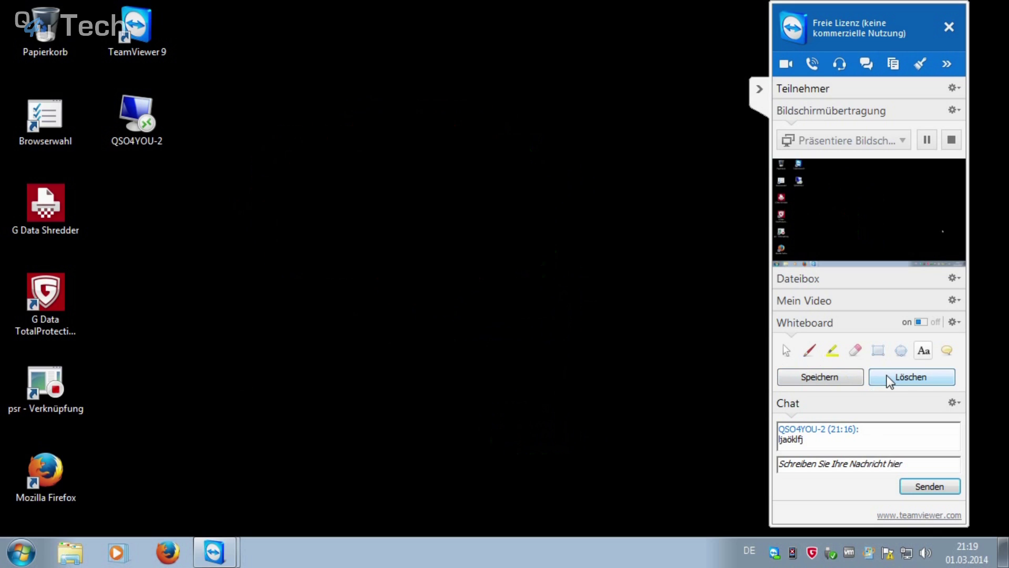
left_click(947, 351)
left_click(575, 295)
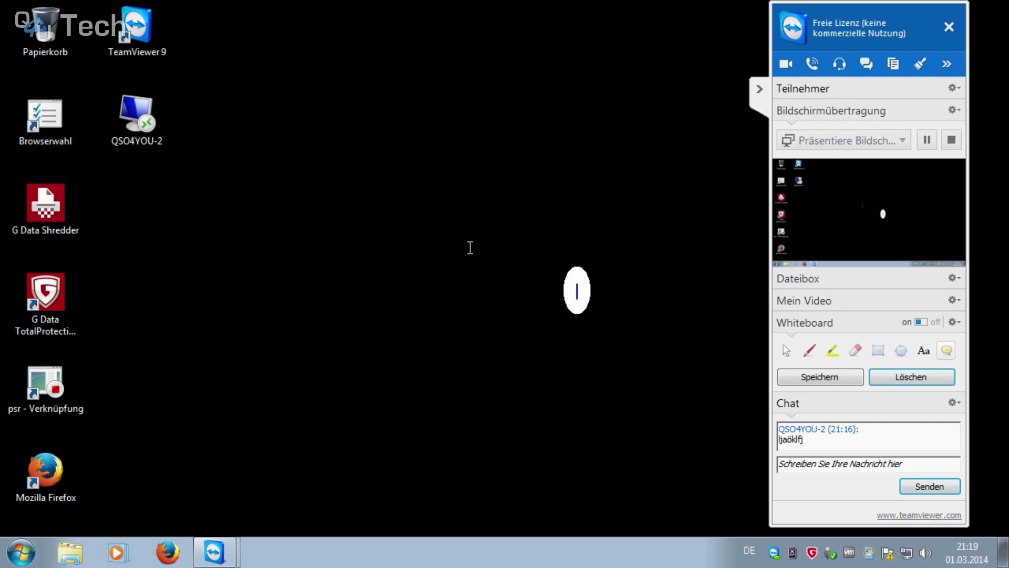
type("öiojkljökljö")
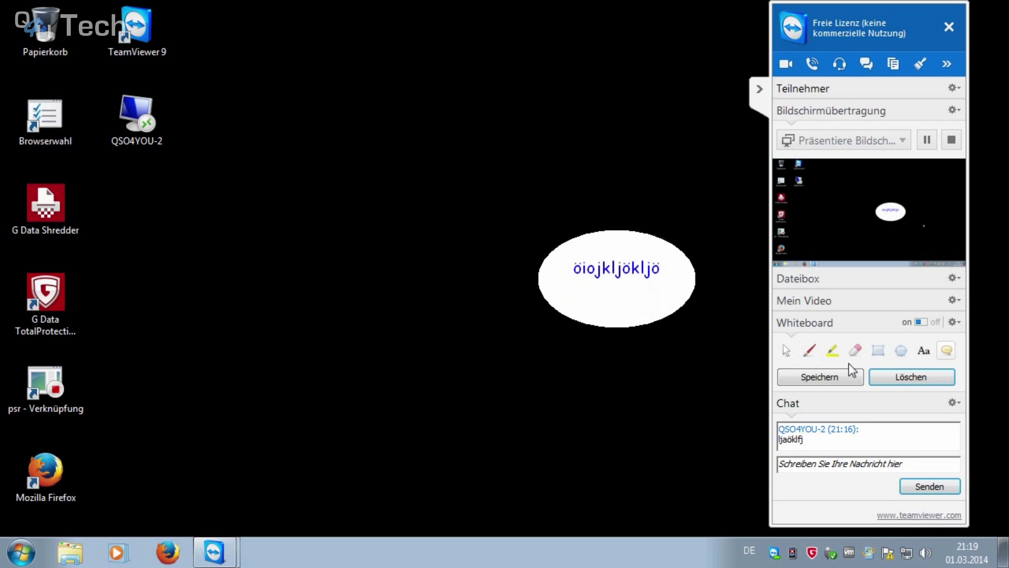
- Delete everything drawn on the whiteboard and switch the whiteboard off
left_click(882, 374)
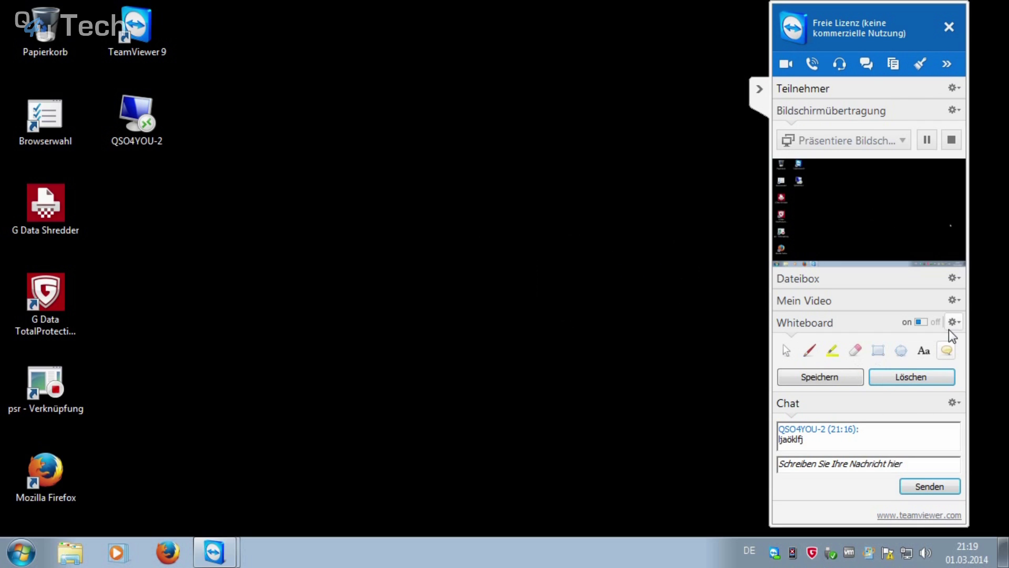
left_click(923, 323)
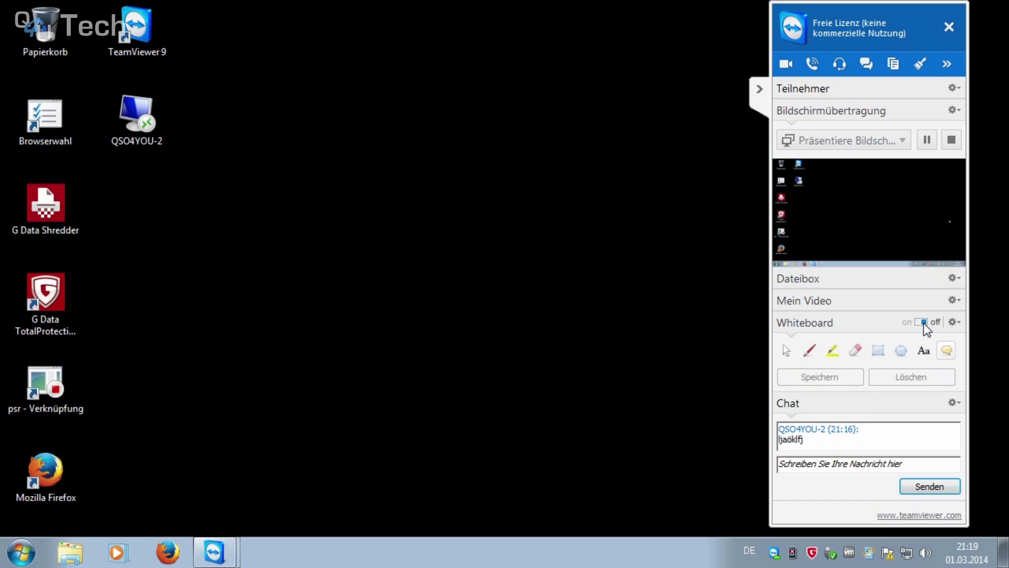
left_click(923, 322)
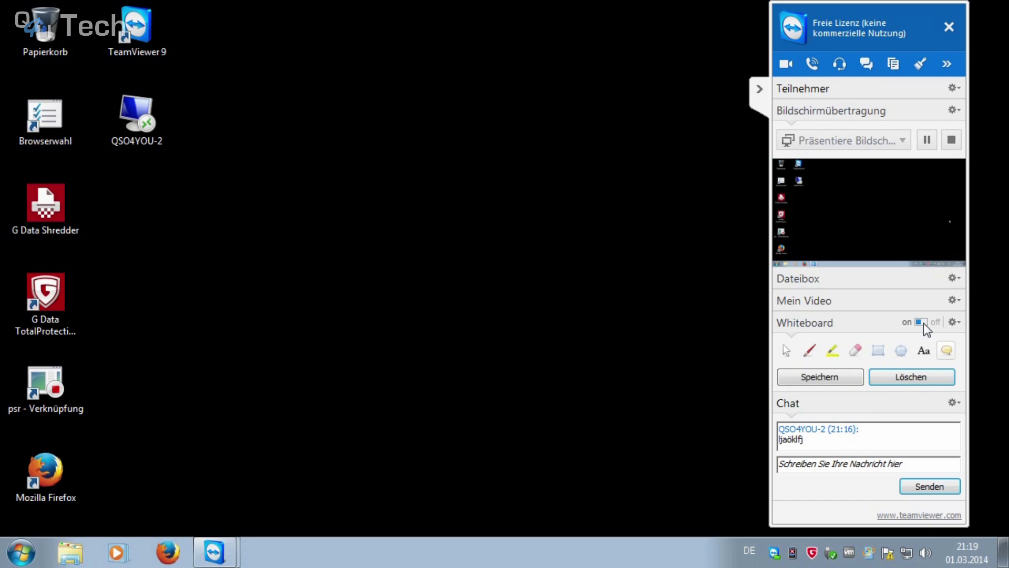
left_click(923, 323)
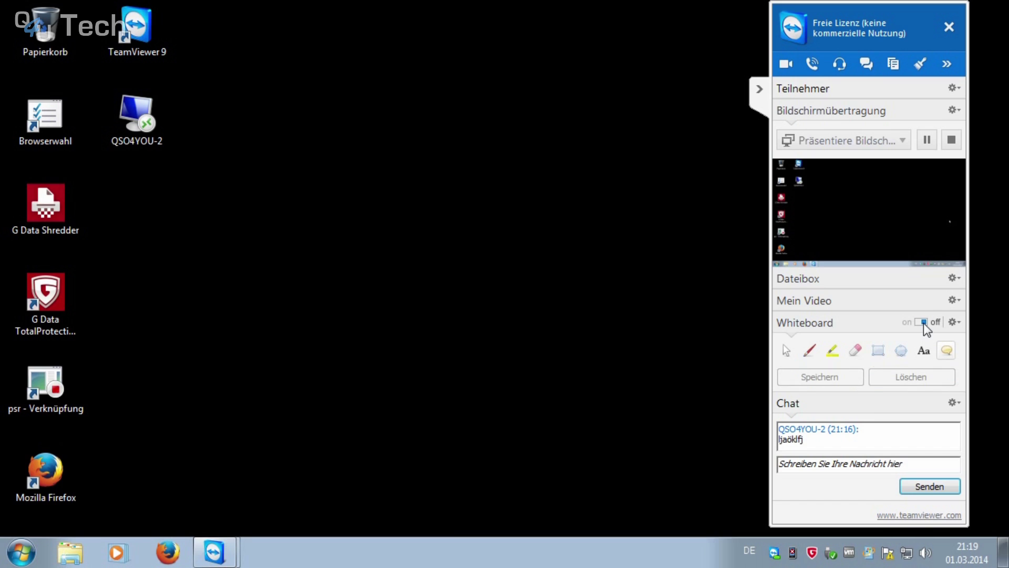
- Collapse the Bildschirmübertragung section and expand the Teilnehmer section in the meeting controls
left_click(850, 95)
left_click(849, 94)
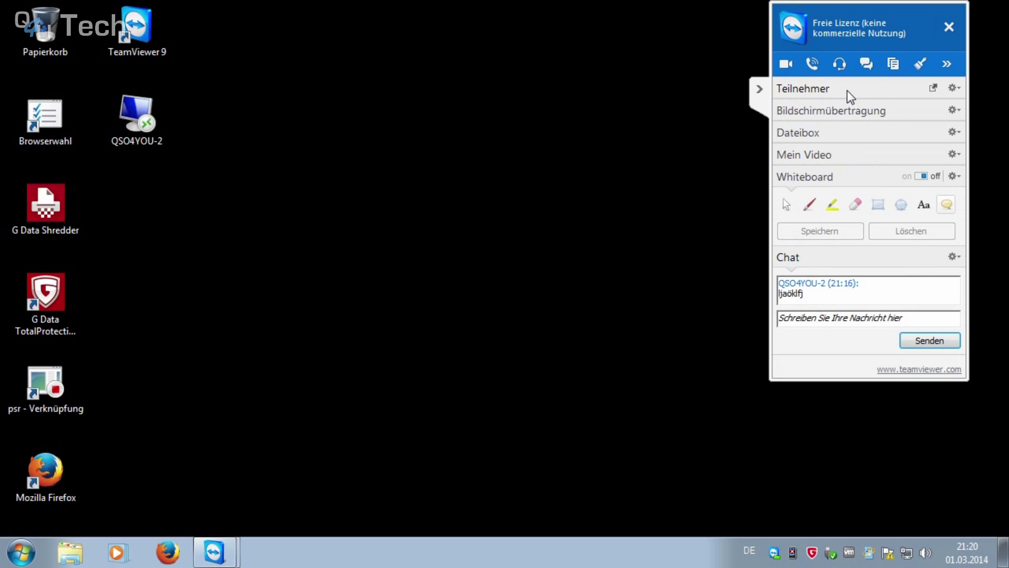
left_click(827, 94)
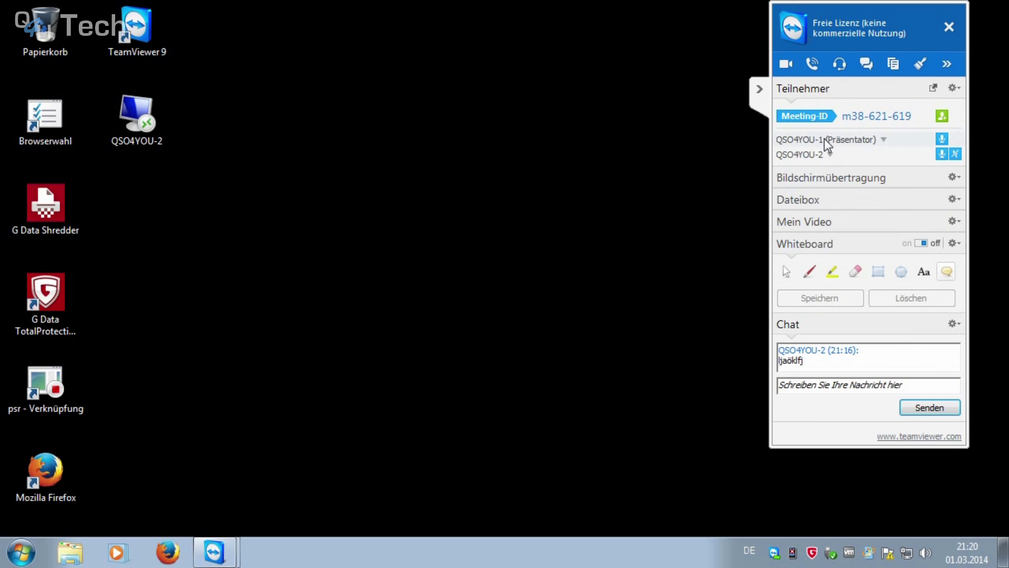
- Look through the rights and role options available for participant QSO4YOU-2, leaving them as they are
left_click(830, 154)
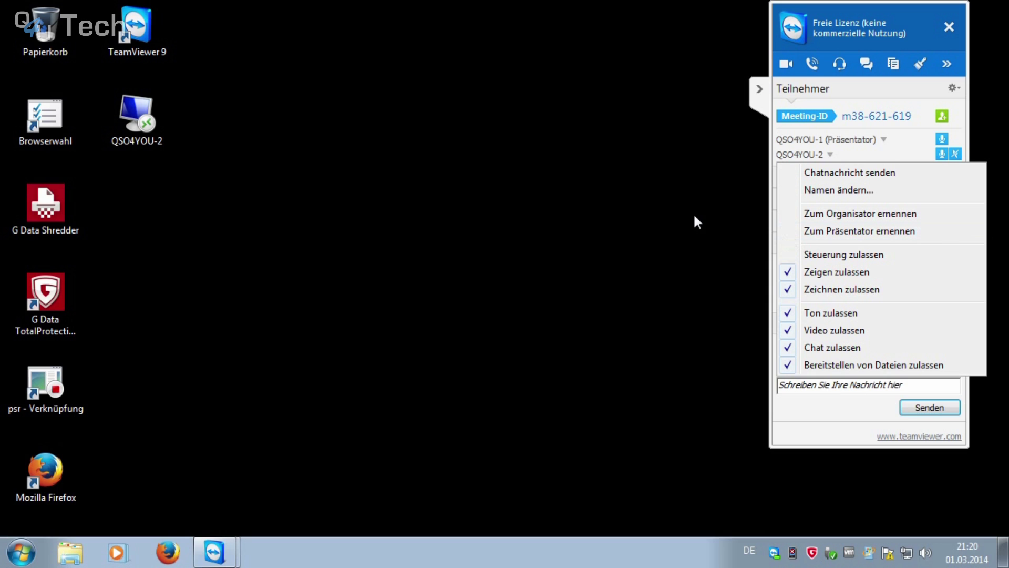
left_click(699, 183)
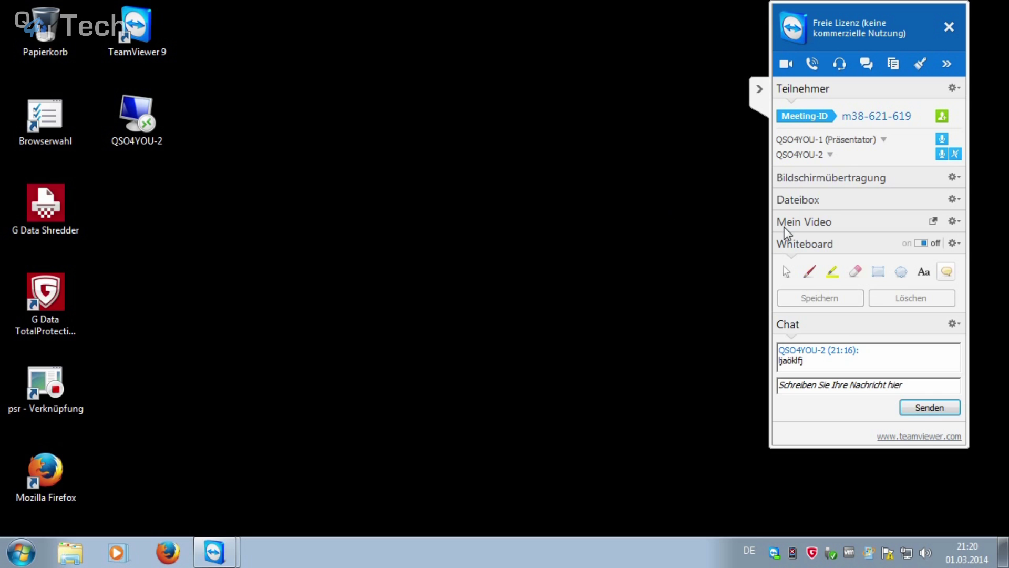
- Expand the Dateibox, Bildschirmübertragung and Mein Video sections in the meeting controls
left_click(804, 224)
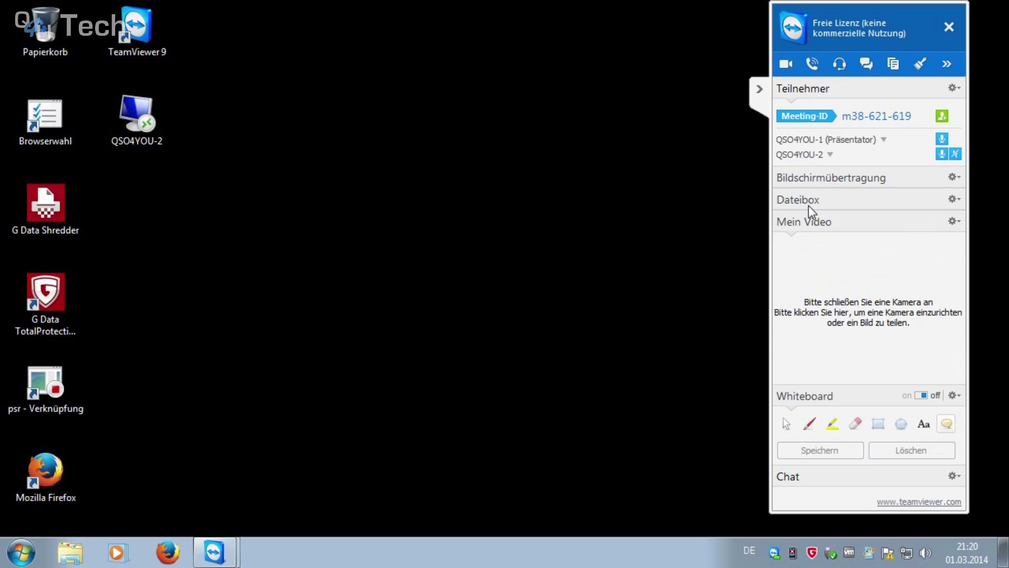
left_click(805, 205)
left_click(812, 180)
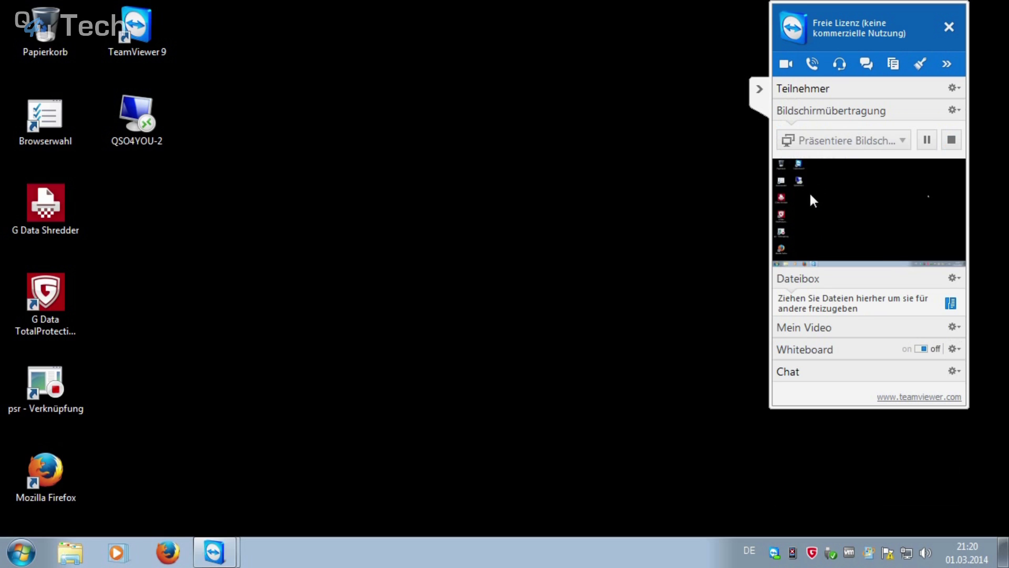
left_click(826, 327)
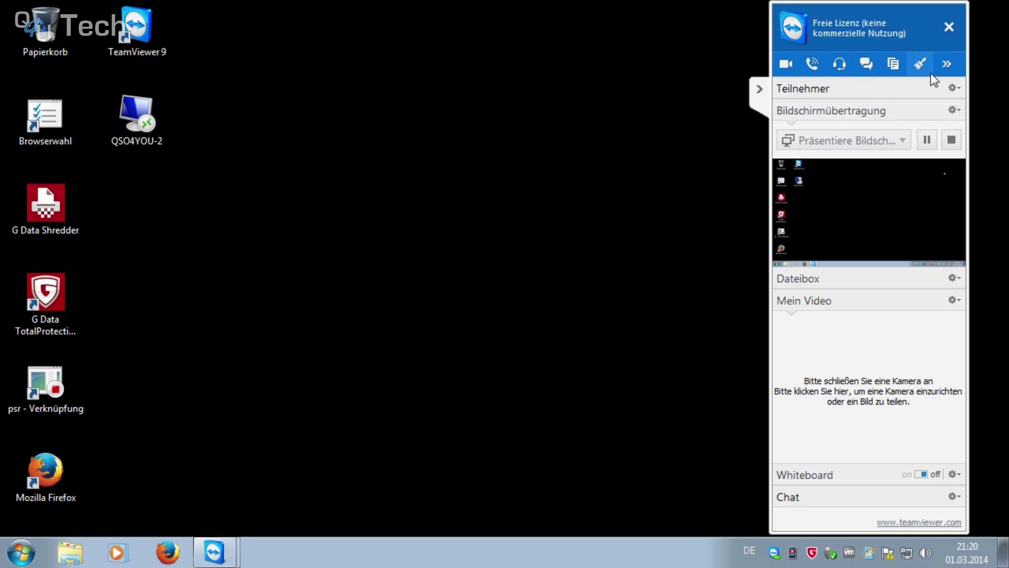
- Check which additional meeting functions are hidden in the control window's overflow list, and dismiss it
left_click(945, 65)
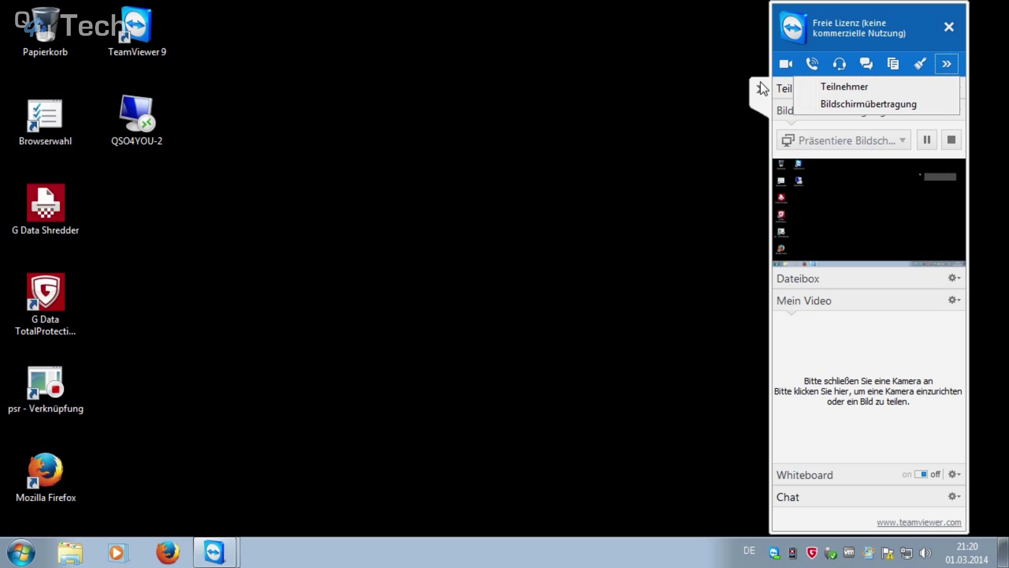
left_click(636, 78)
right_click(586, 135)
left_click(403, 330)
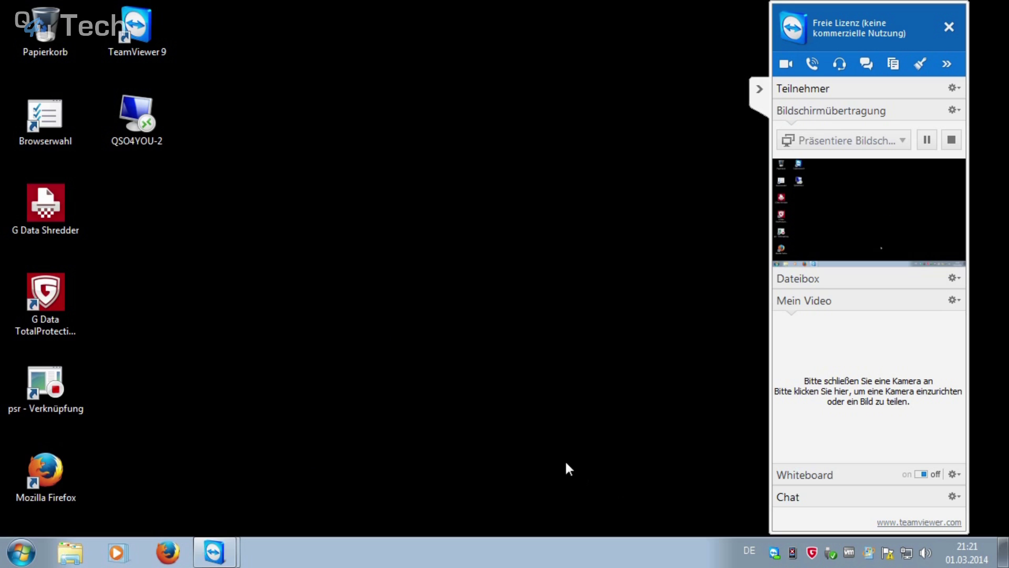
- Open the frequently visited "Forum - QSO4YOU.com" page in Firefox while the screen is being presented
right_click(177, 541)
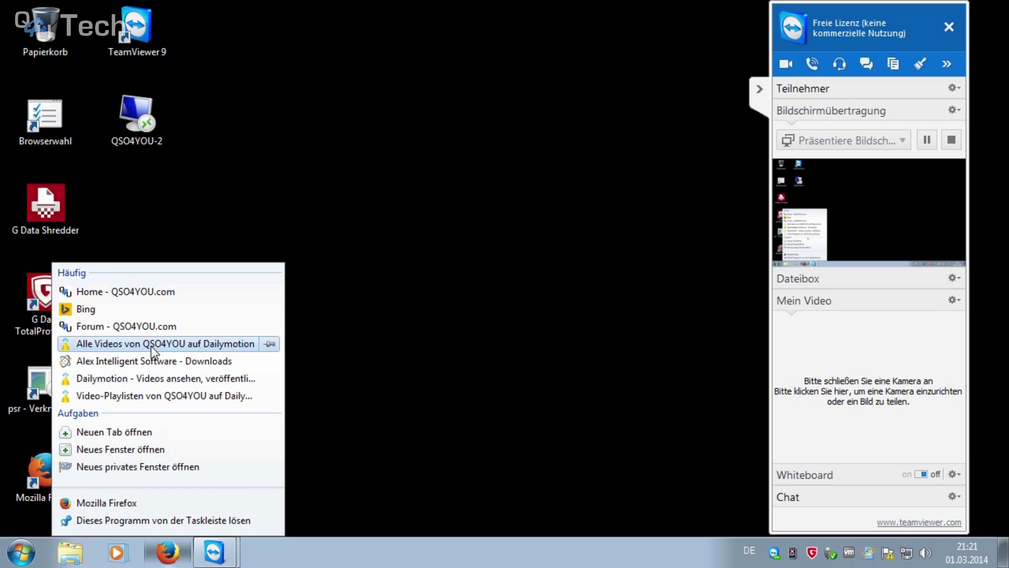
left_click(128, 326)
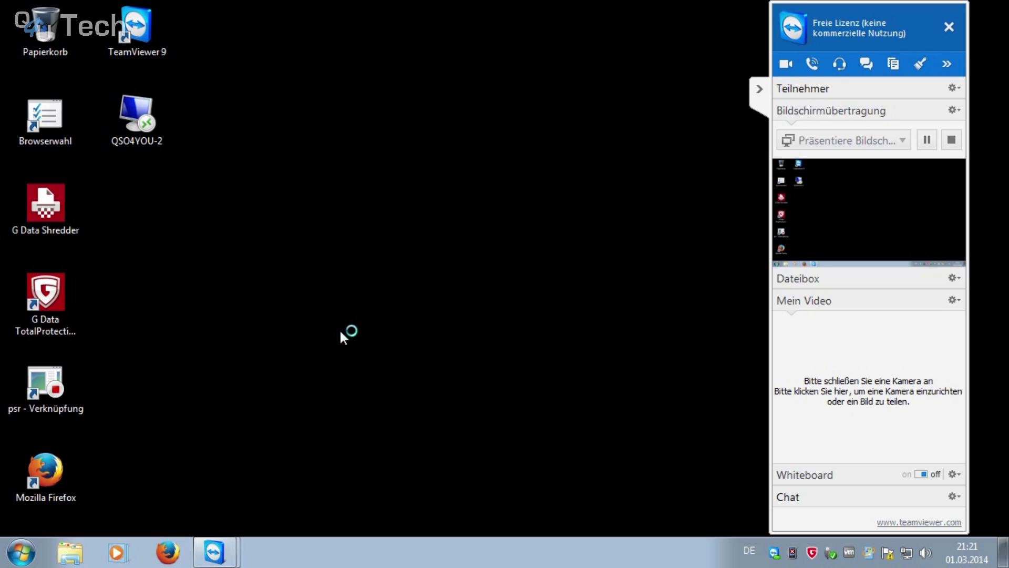